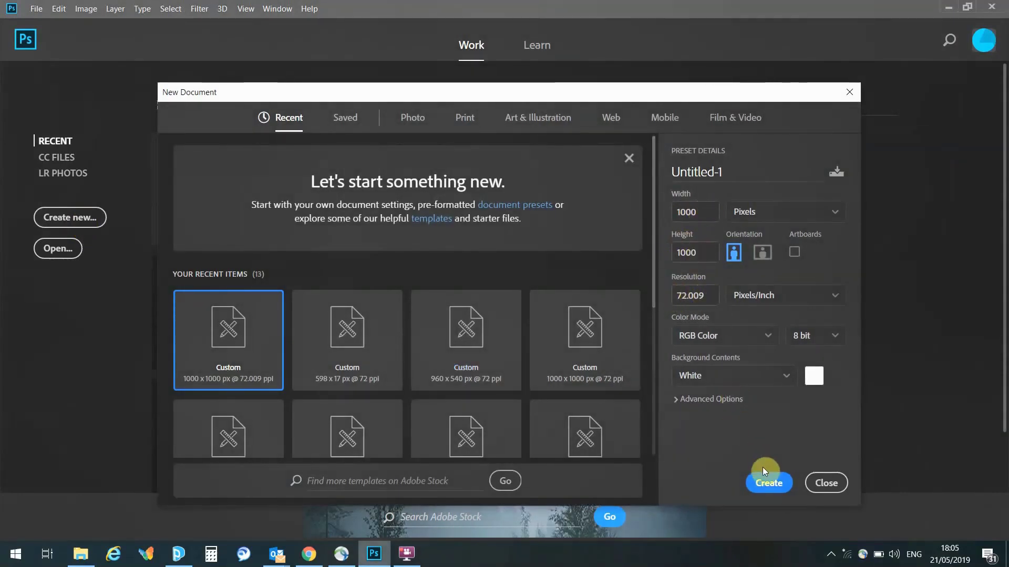
Step: Create Untitled-1 at 1000 × 1000 px, 72 ppi, RGB, with a white background
left_click(765, 483)
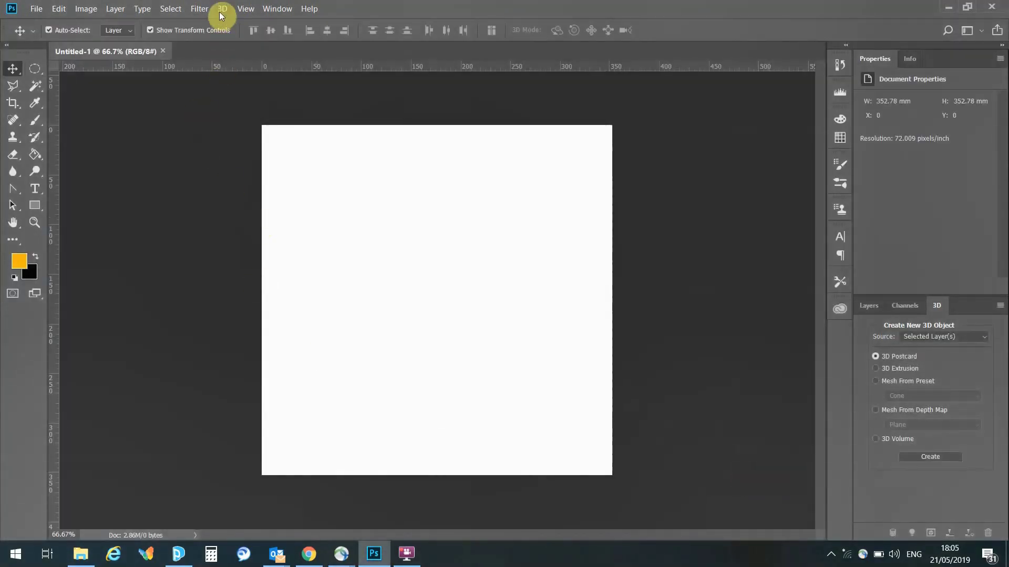
Step: Convert the background layer into a Sphere mesh preset via 3D > New Mesh from Layer
left_click(220, 9)
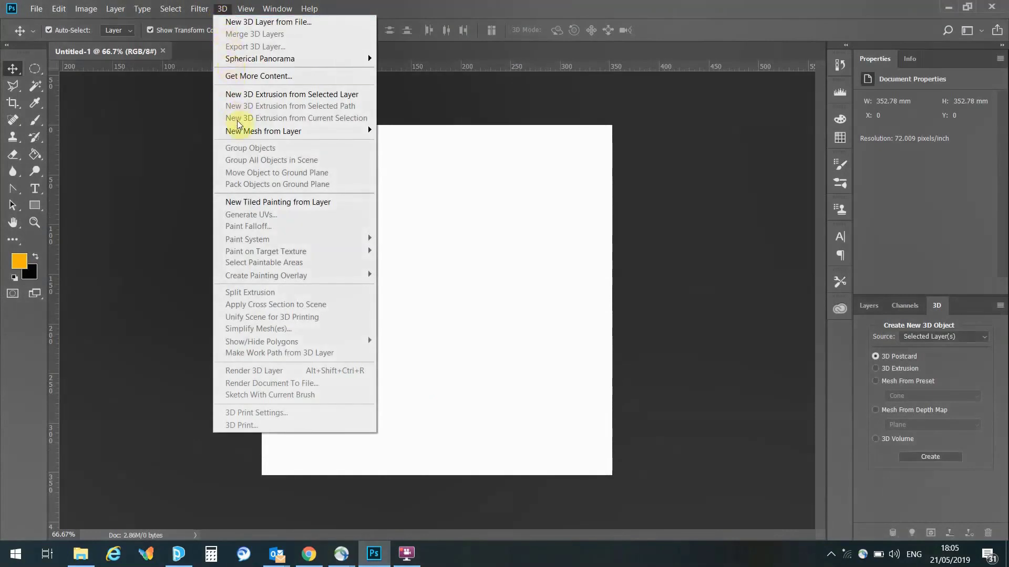
mouse_move(242, 135)
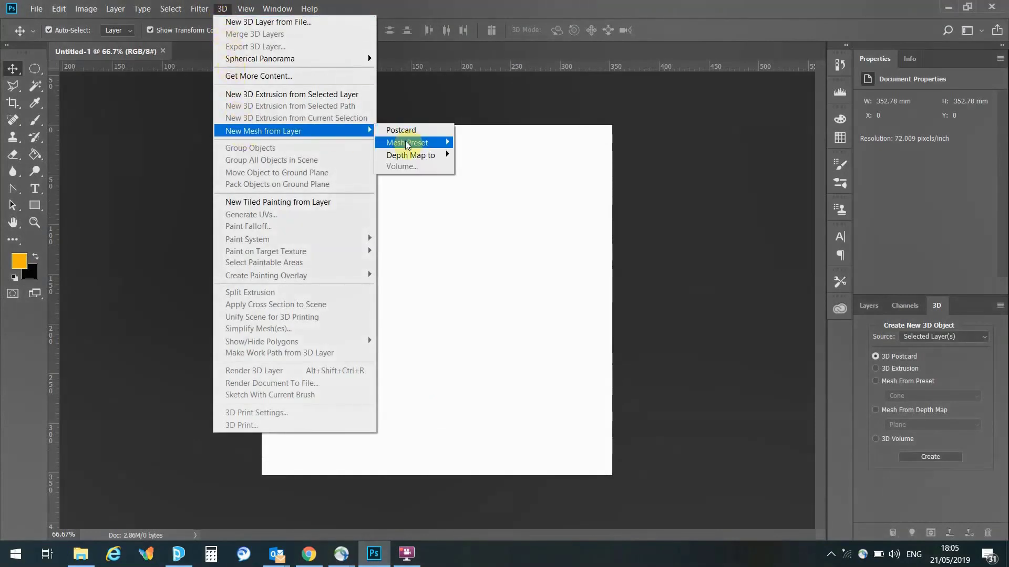
mouse_move(436, 143)
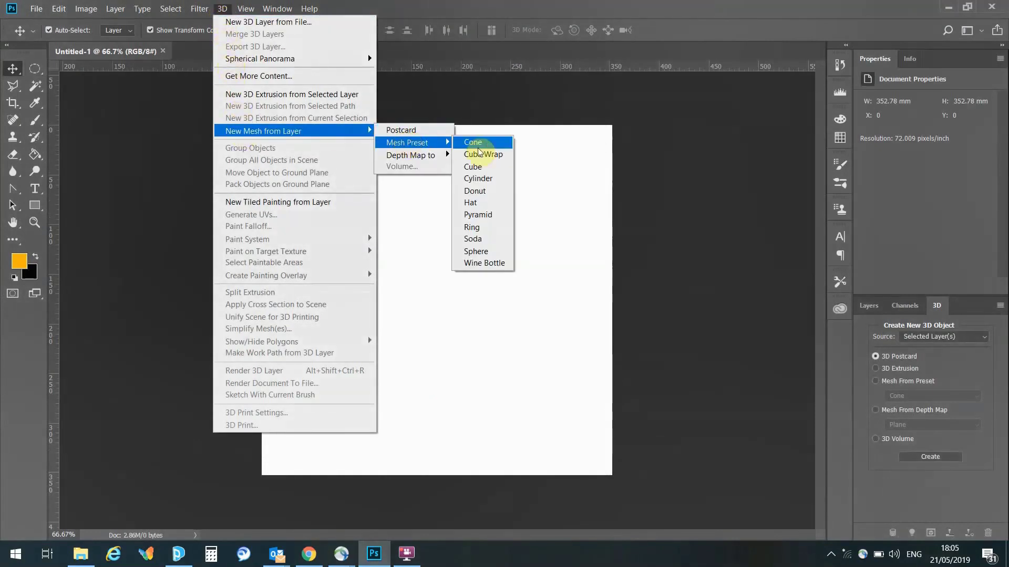
left_click(491, 249)
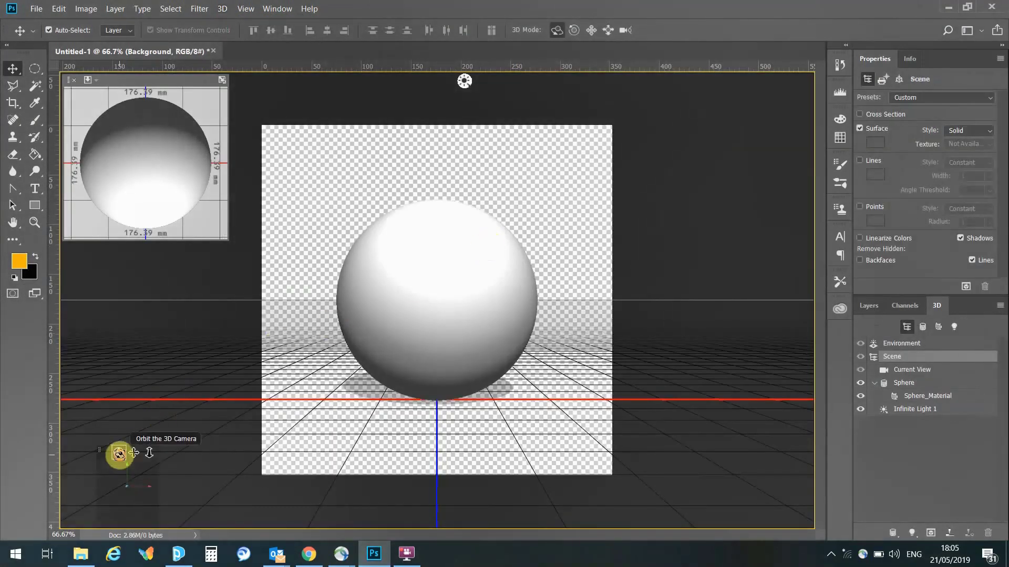
Step: Orbit and dolly the 3D camera to view the sphere and ground grid from above
mouse_move(118, 453)
left_mouse_down()
mouse_move(159, 475)
mouse_move(134, 475)
left_mouse_up()
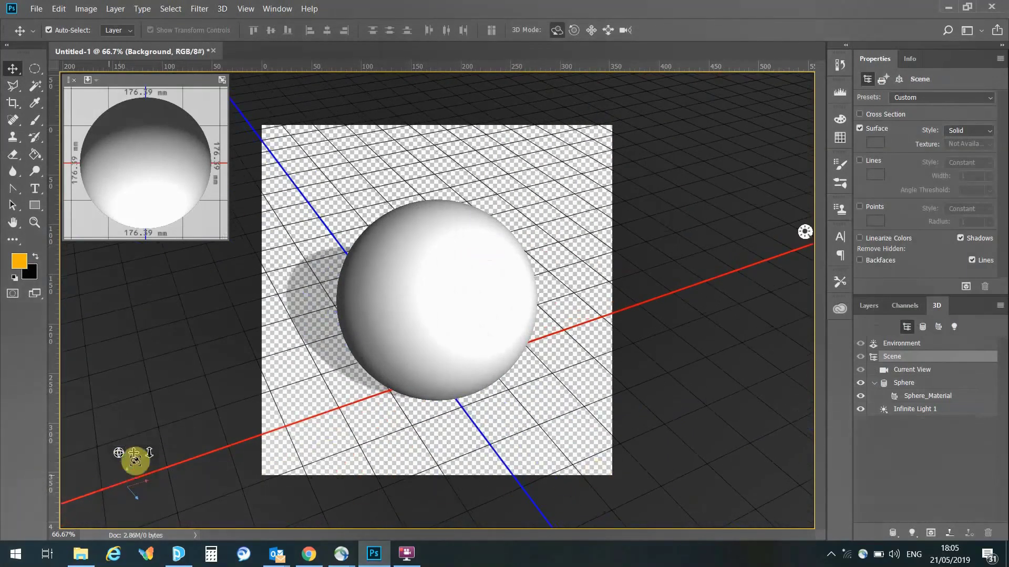
left_click_drag(151, 451, 146, 485)
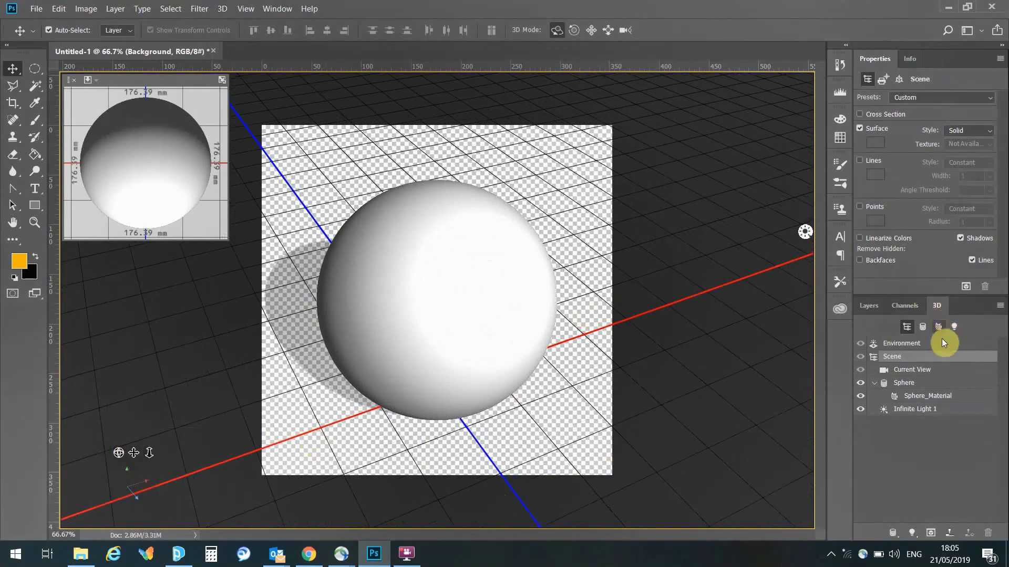
Step: Replace Sphere_Material's diffuse texture with earth-no-ocean.png
left_click(927, 397)
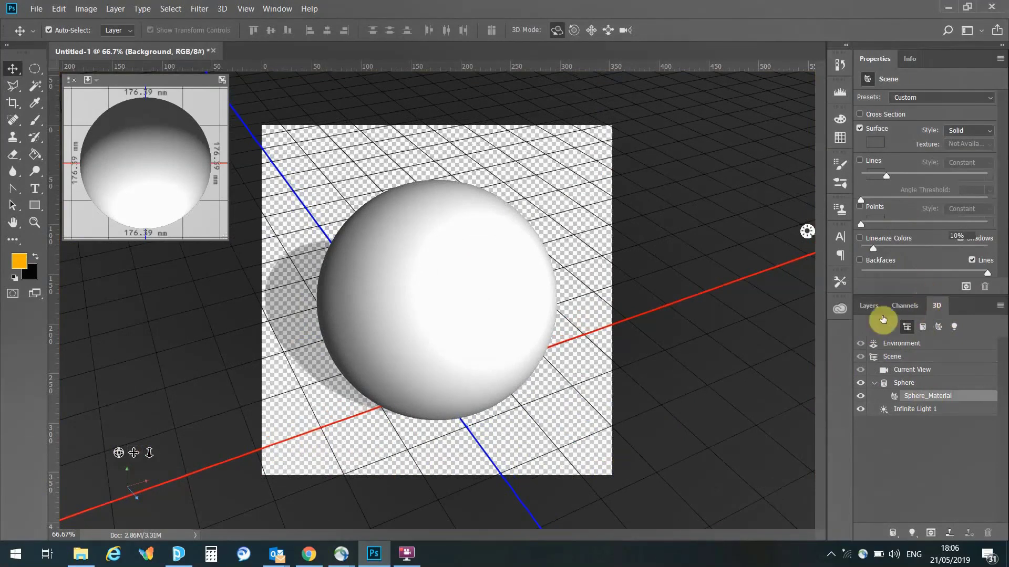
left_click(919, 395)
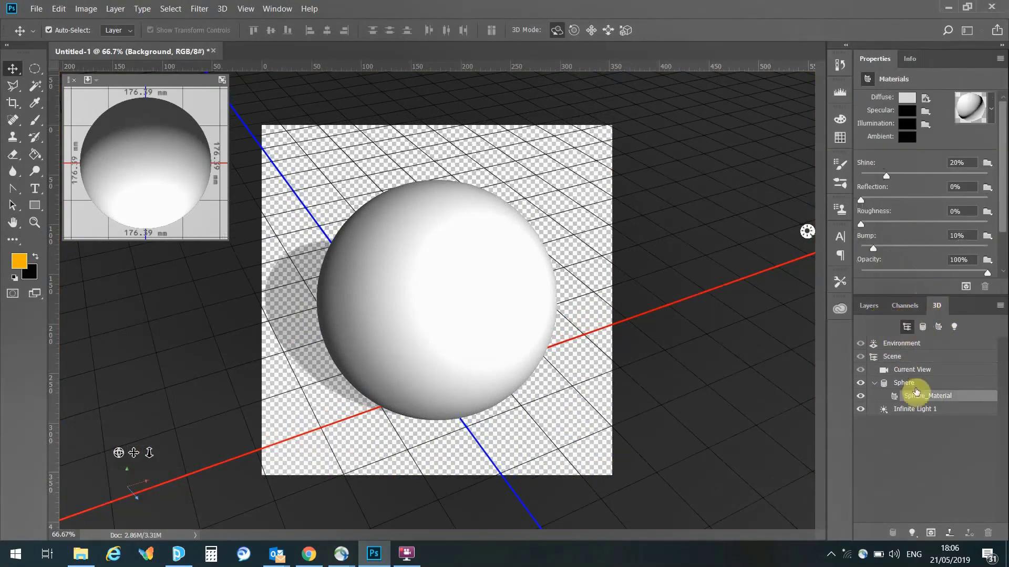
left_click(924, 98)
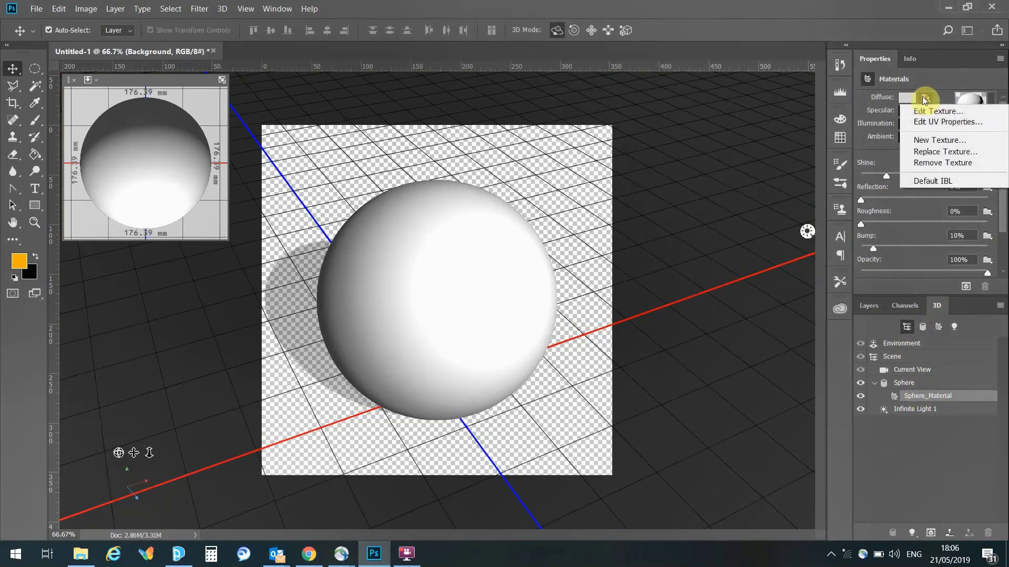
left_click(935, 153)
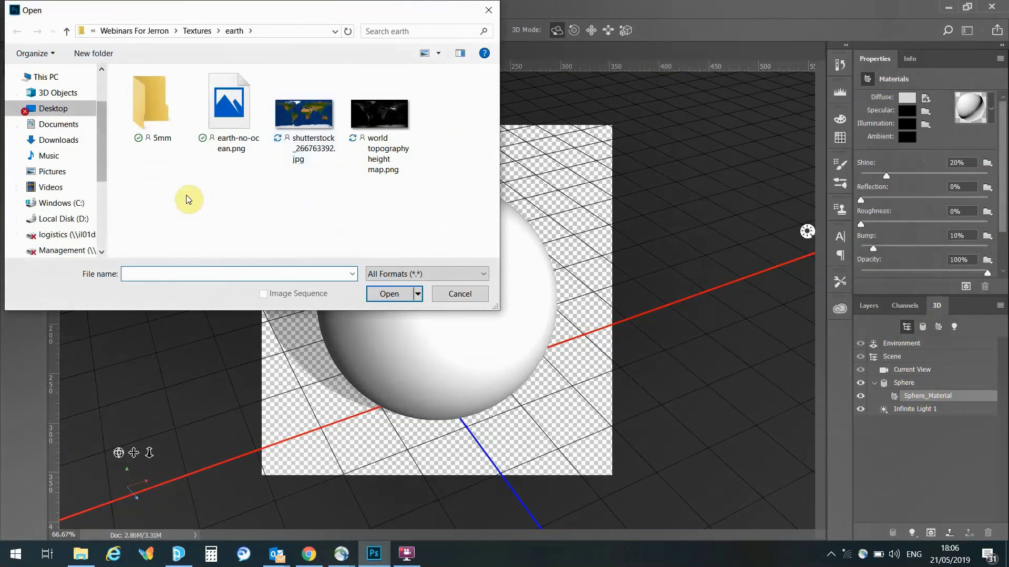
left_click(239, 117)
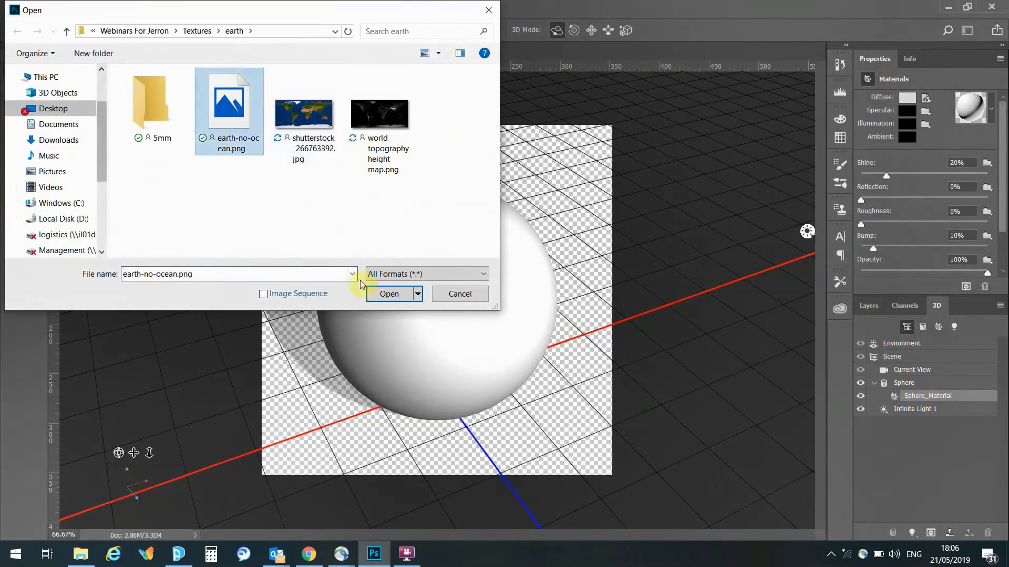
left_click(381, 294)
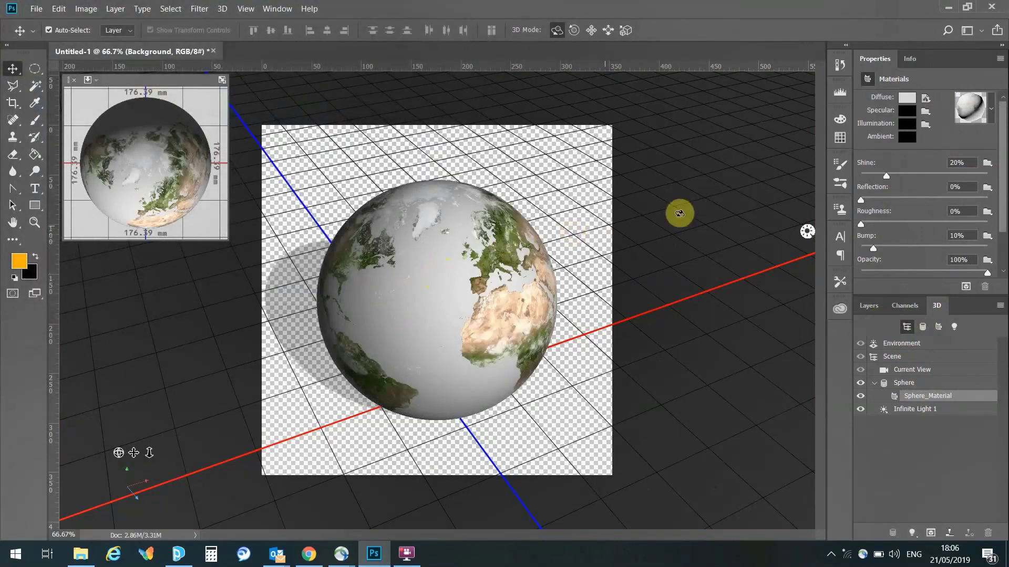
Step: Load world topography height map.png into Sphere_Material's Bump slot
left_click(987, 236)
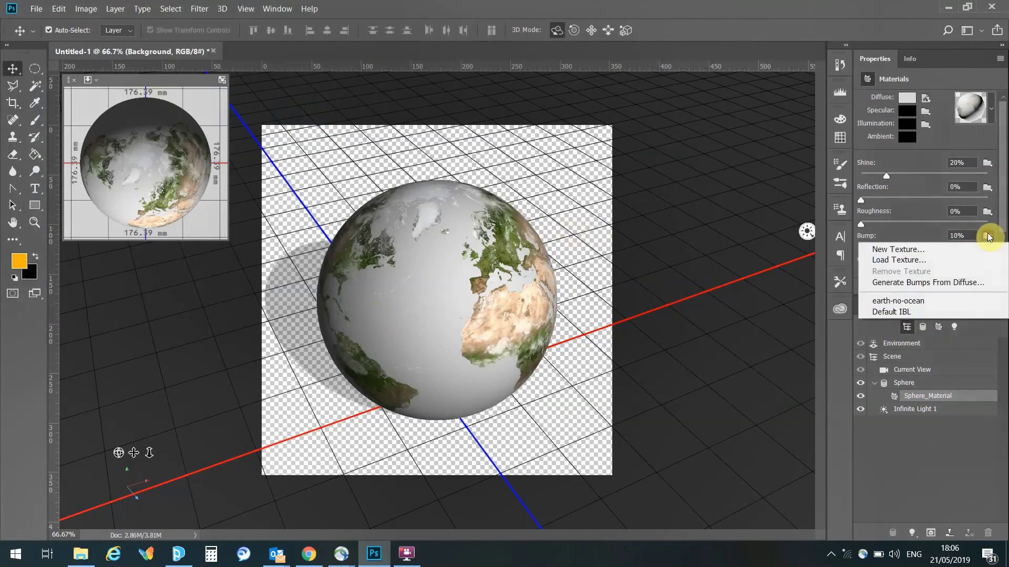
left_click(977, 260)
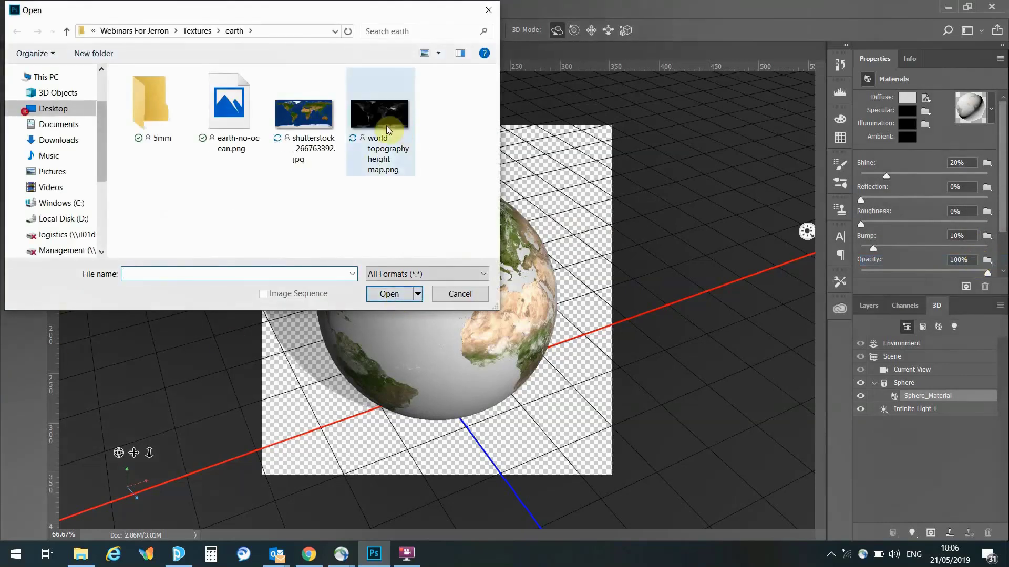
left_click(388, 129)
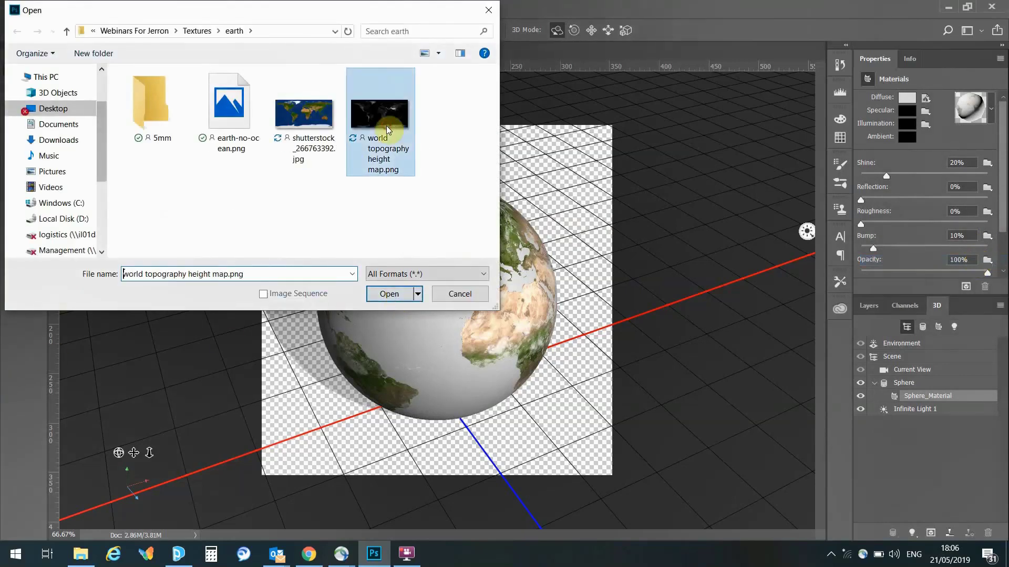
left_click(389, 294)
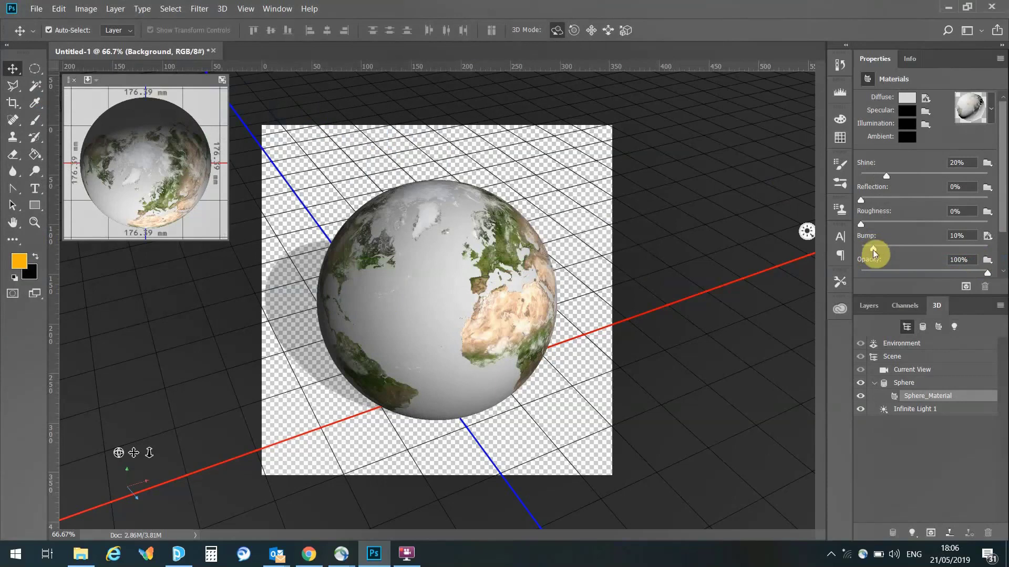
Step: Set bump strength to 83% and open the height map as world topography height map.psb
left_click_drag(878, 254, 966, 255)
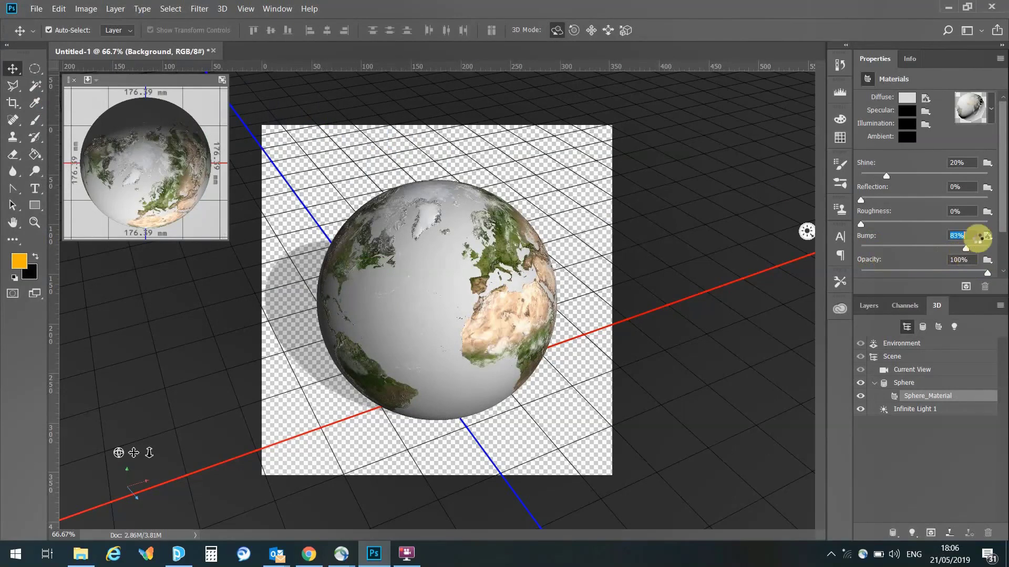
left_click(987, 236)
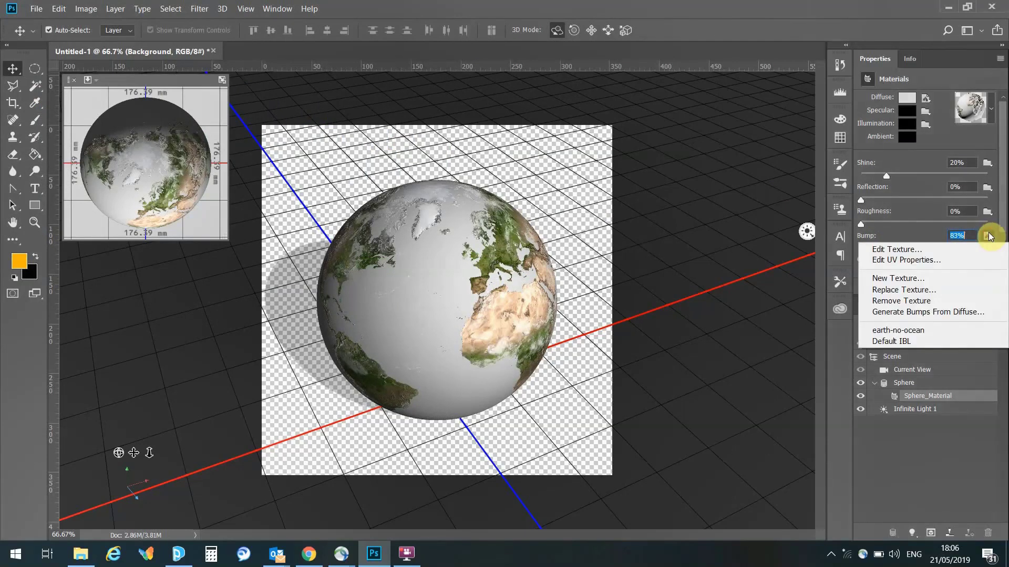
left_click(979, 253)
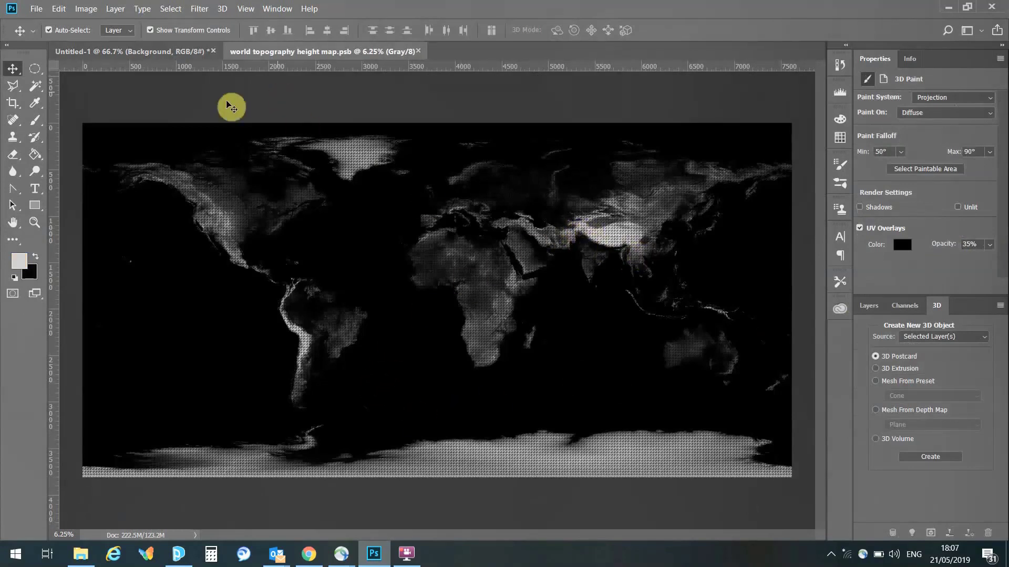
Step: Apply a roughly 115.8 px Gaussian Blur to the height map, then return to Untitled-1
left_click(204, 9)
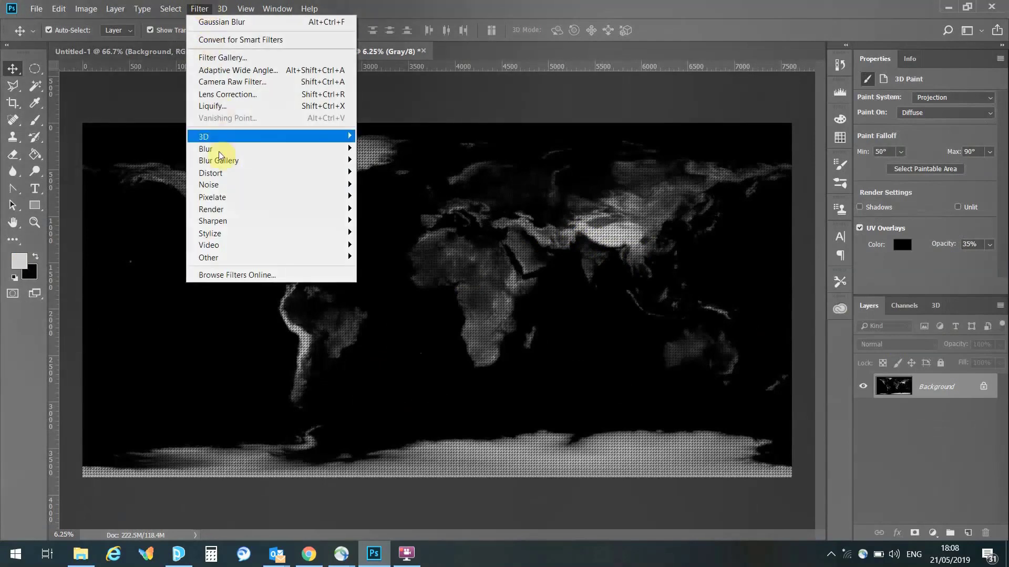
mouse_move(219, 152)
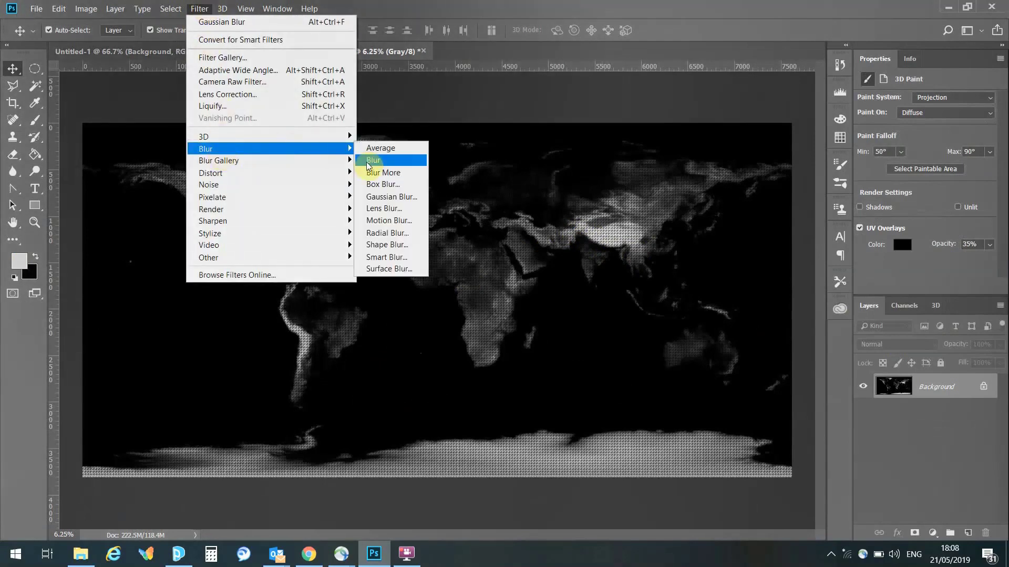
left_click(383, 197)
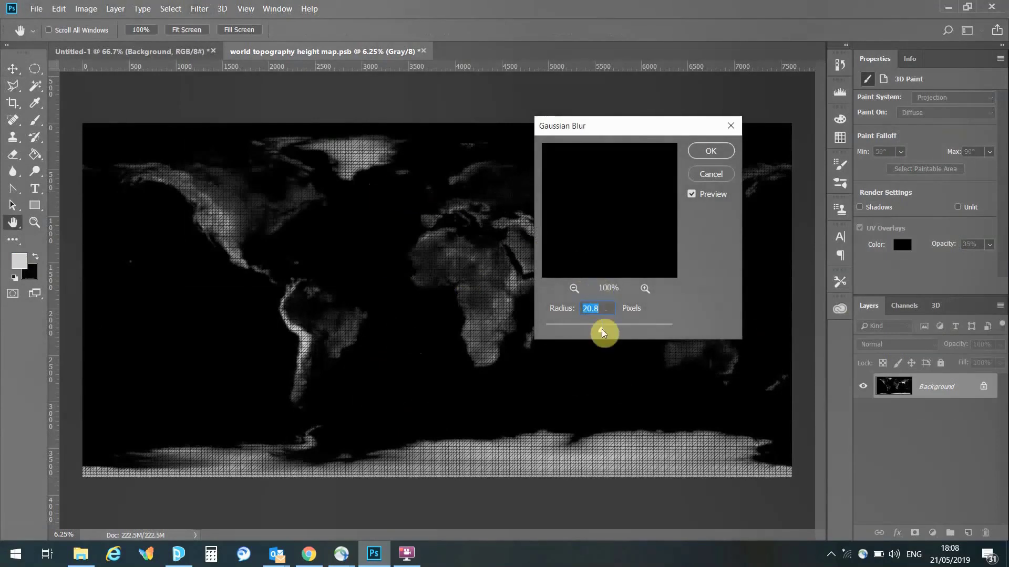
left_click_drag(602, 333, 631, 329)
left_click(702, 153)
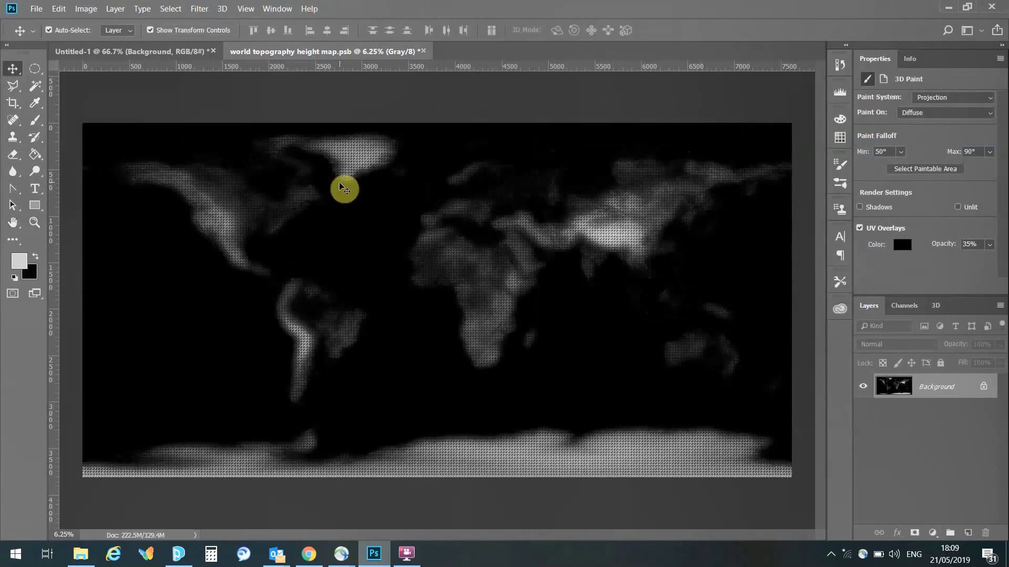
left_click(188, 51)
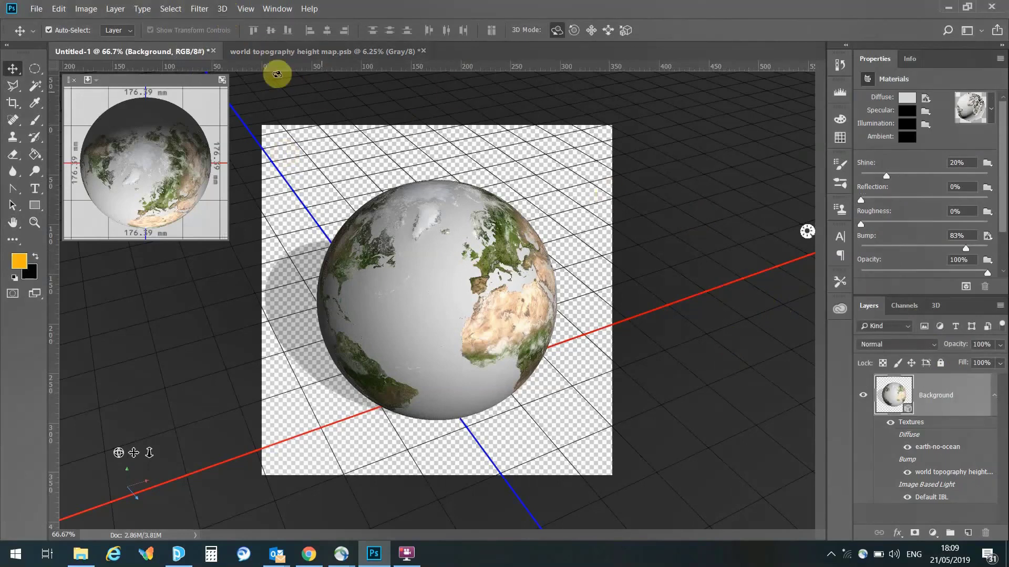
Step: Preview the globe as a local Stratasys J750 CMYK print at 176.26 × 178.82 × 176.33 mm
left_click(222, 9)
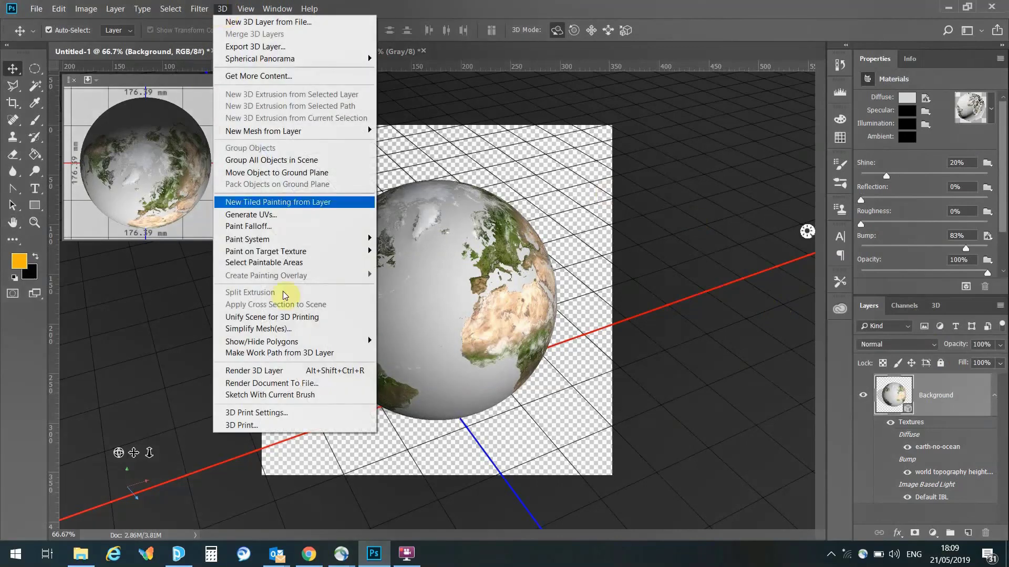
left_click(292, 413)
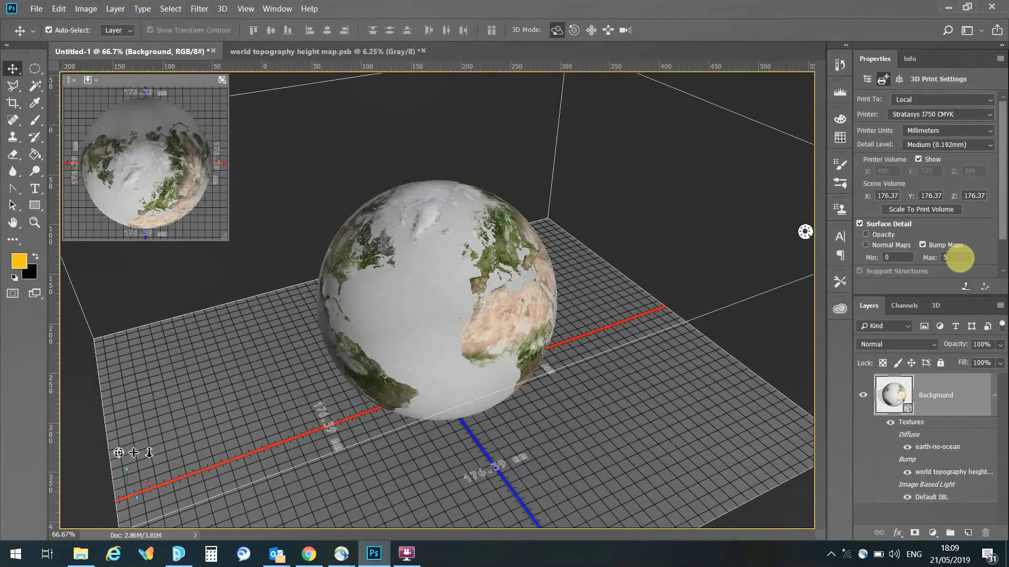
left_click(967, 288)
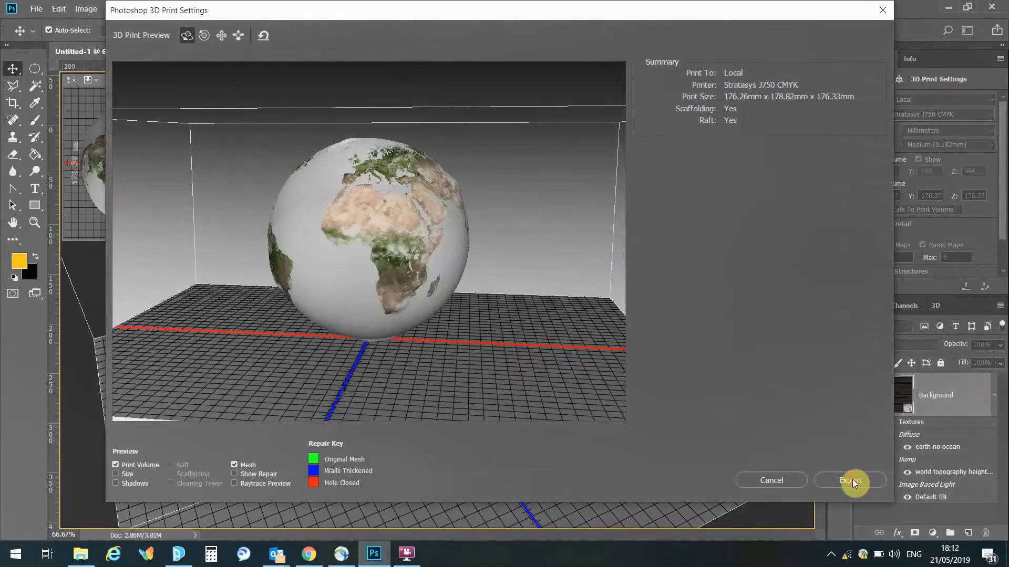
Step: Save the 3D print export as the VRML file earth 5mm.wrl inside the 5mm folder
left_click(853, 479)
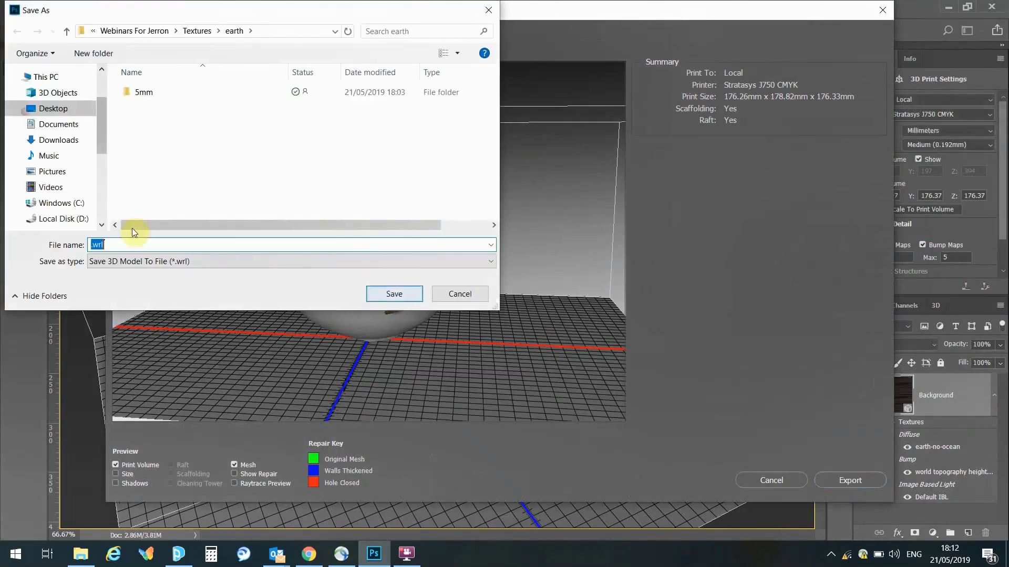
left_click(143, 93)
double_click(143, 94)
left_click(92, 245)
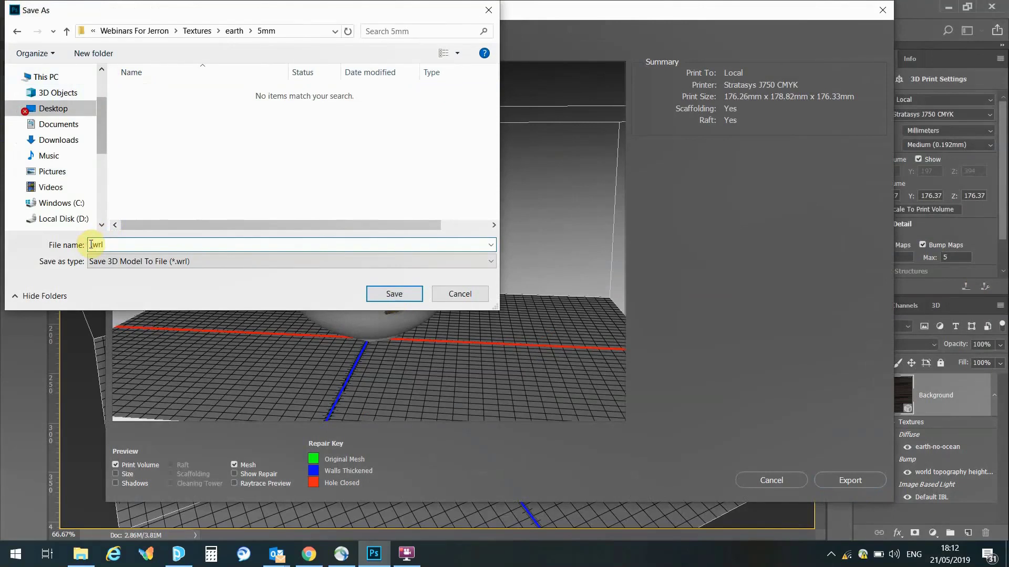
type("earth 5mm")
key("Return")
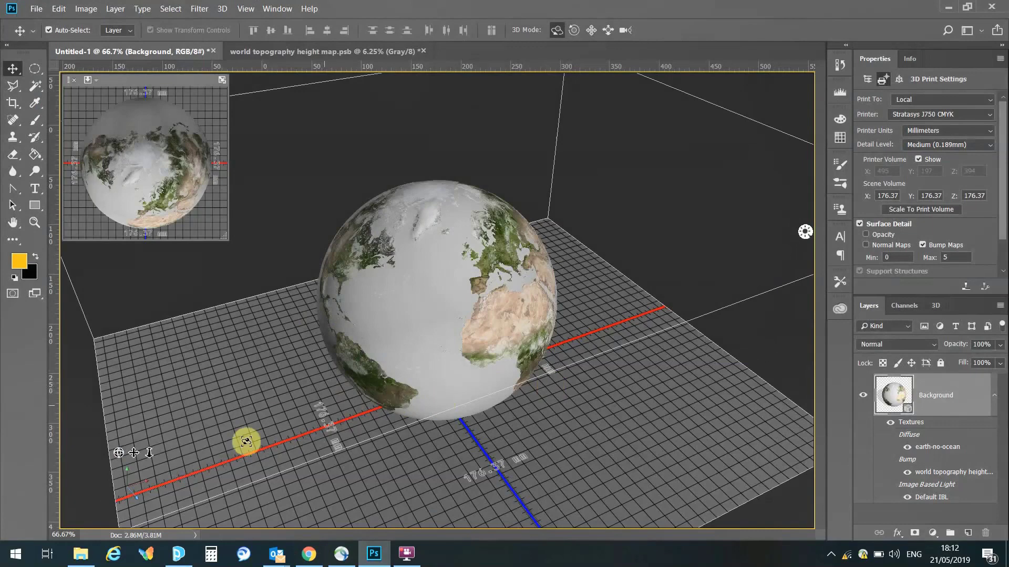
Step: Drag earth 5mm.wrl from File Explorer onto the Stratasys J750 tray in GrabCAD Print
left_click(184, 556)
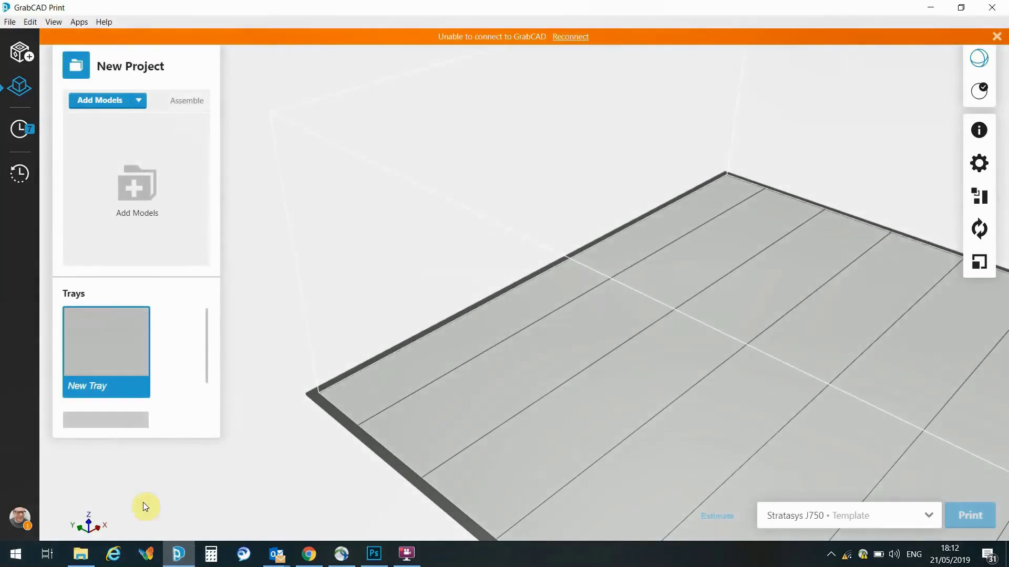
left_click(81, 556)
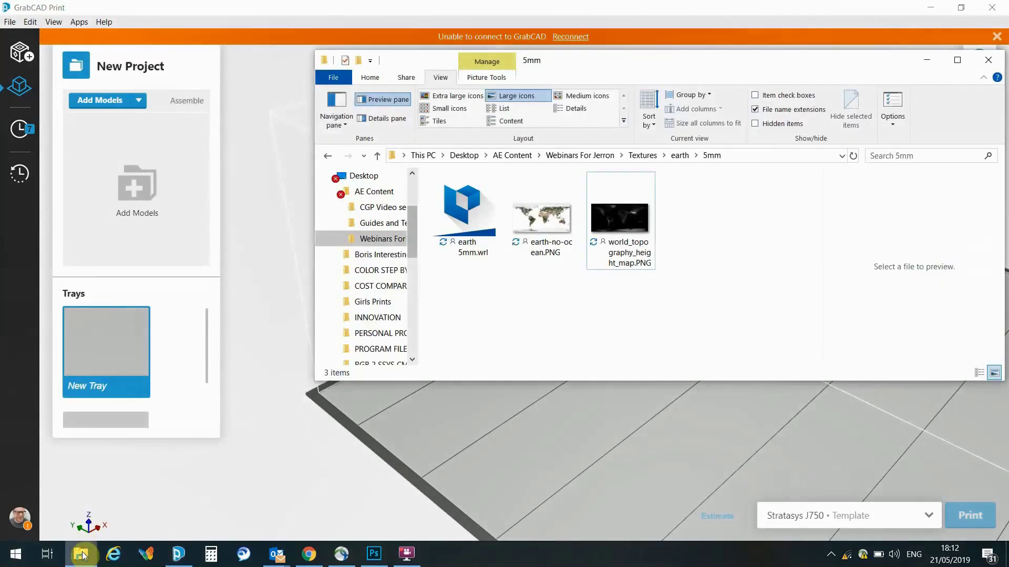
left_click(478, 213)
left_click_drag(478, 213, 437, 450)
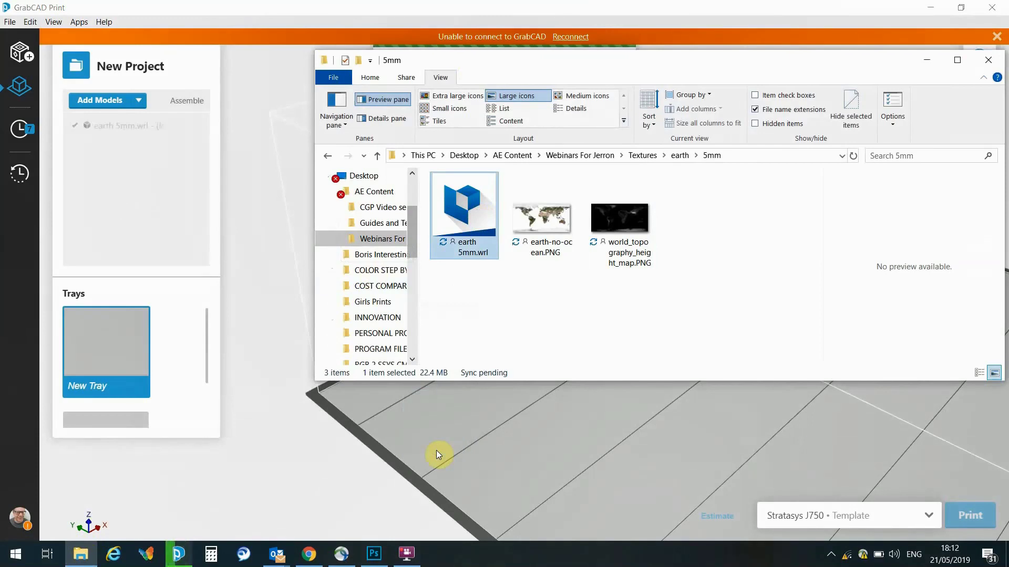
left_click(436, 450)
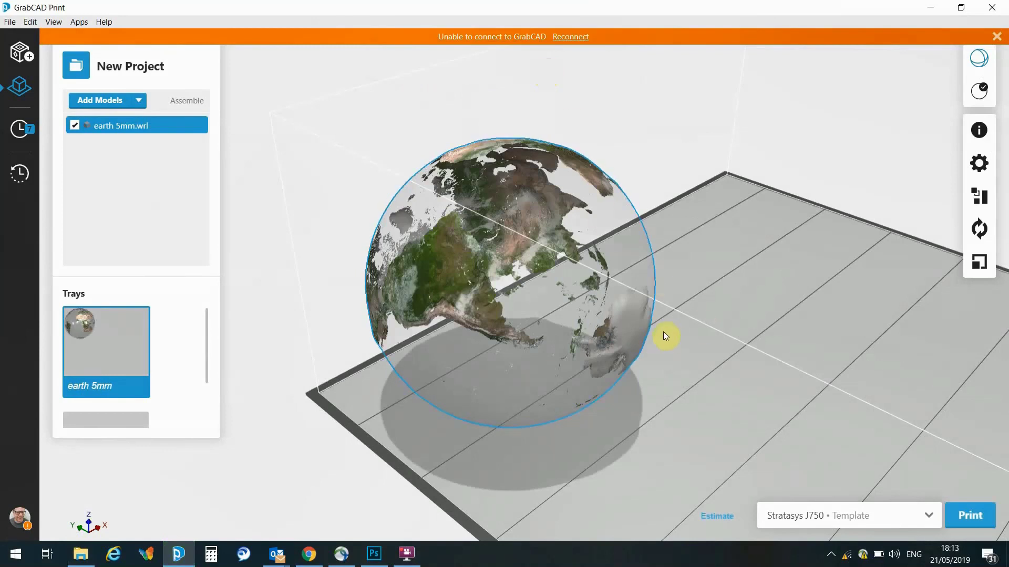
scroll(670, 331, "up", 5)
scroll(671, 327, "up", 5)
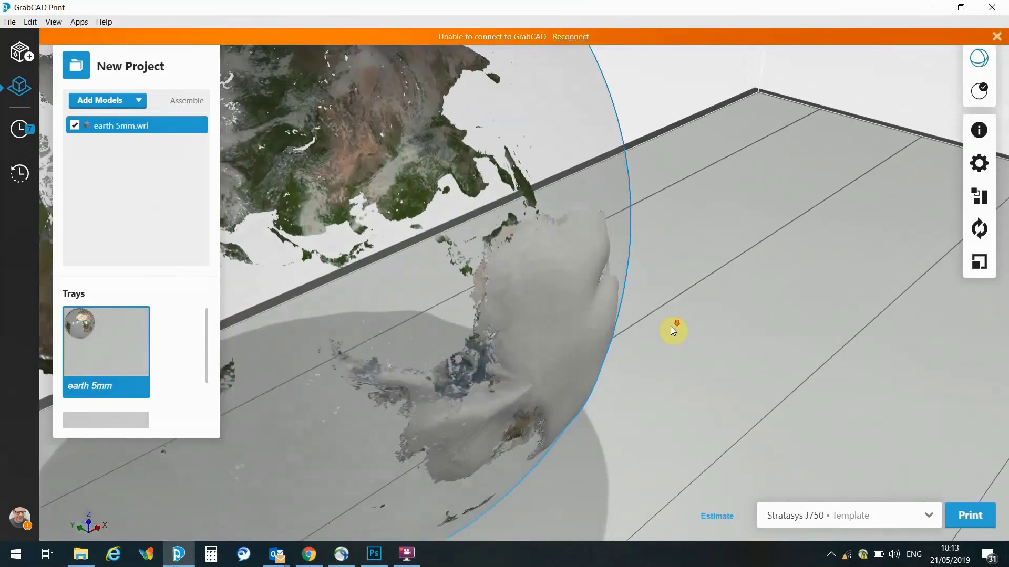
scroll(670, 329, "down", 5)
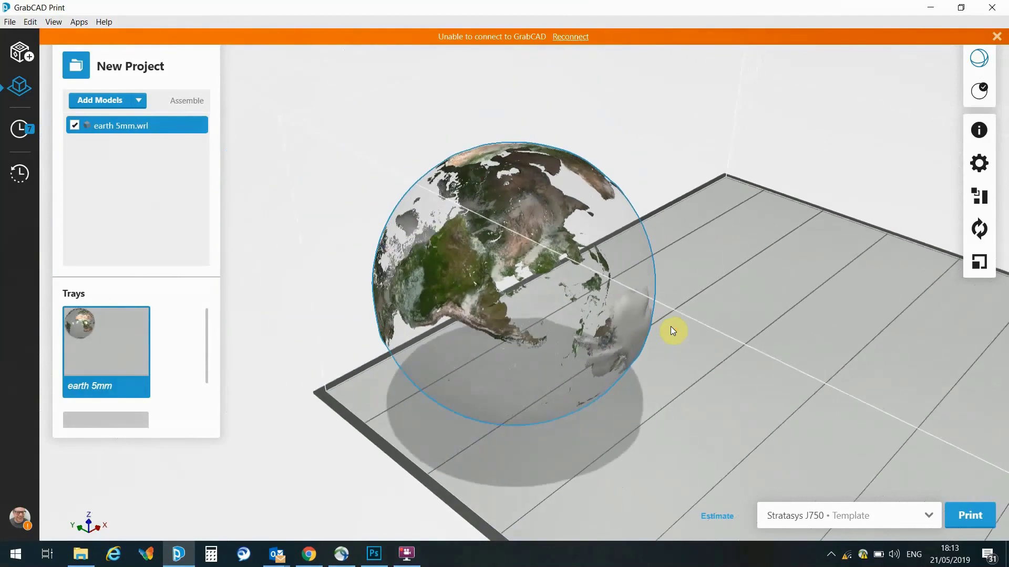
scroll(673, 330, "up", 2)
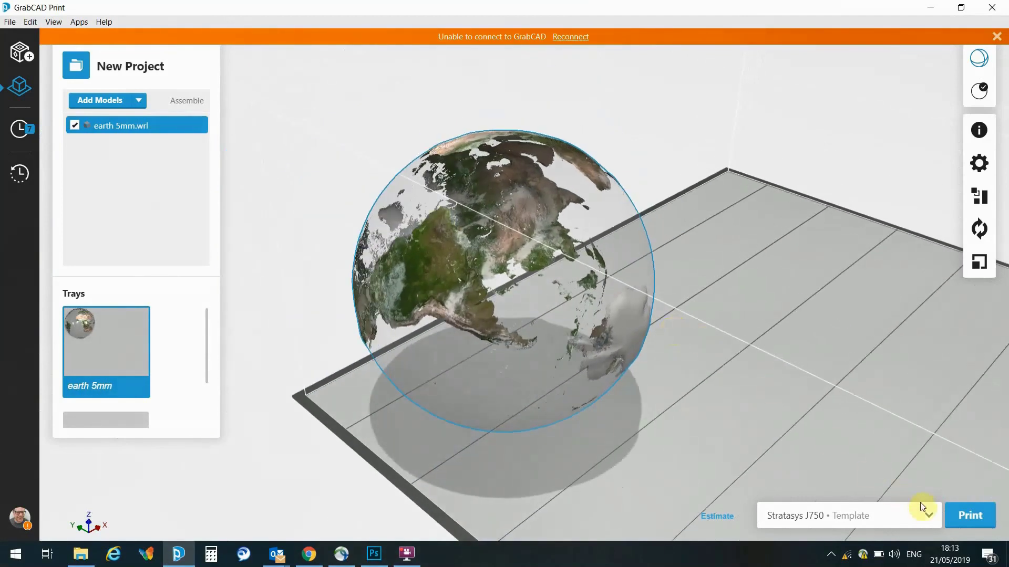